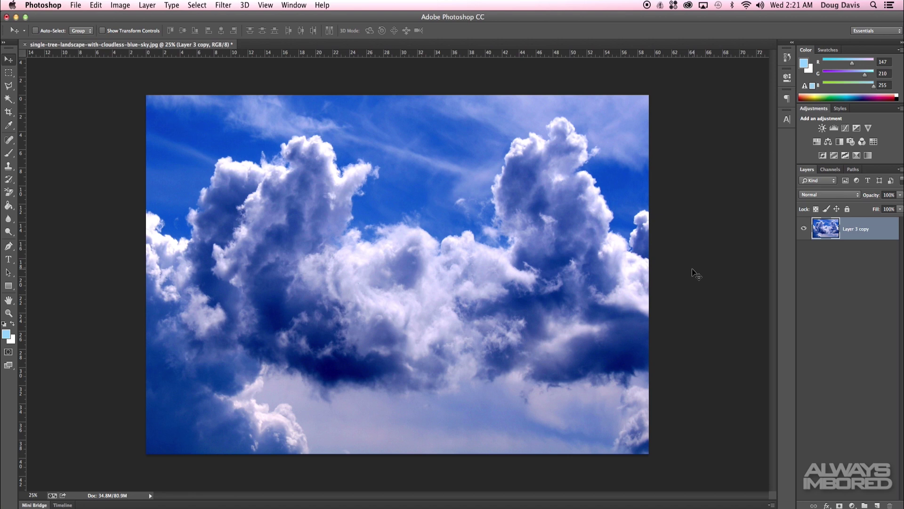
# Step: Duplicate the Layer 3 copy cloud layer to create Layer 3 copy 2
pyautogui.click(848, 288)
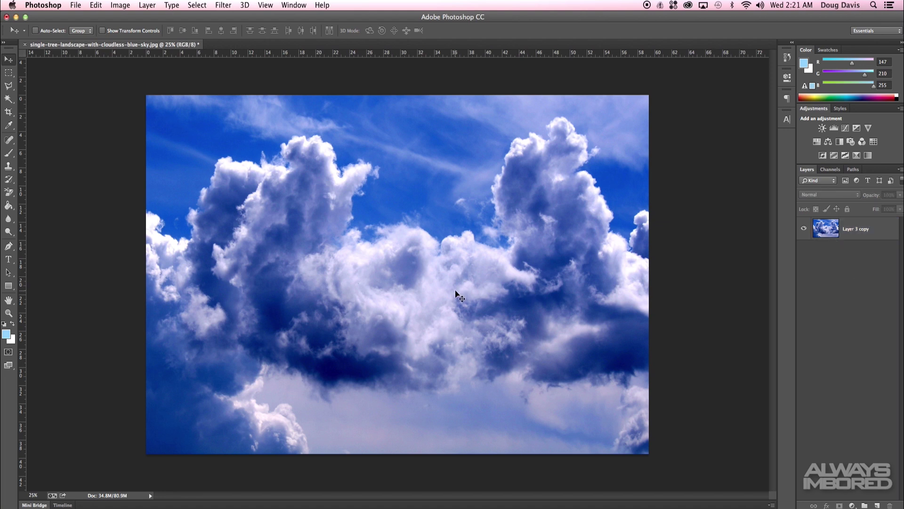
pyautogui.click(866, 240)
pyautogui.moveTo(873, 232); pyautogui.dragTo(877, 505)
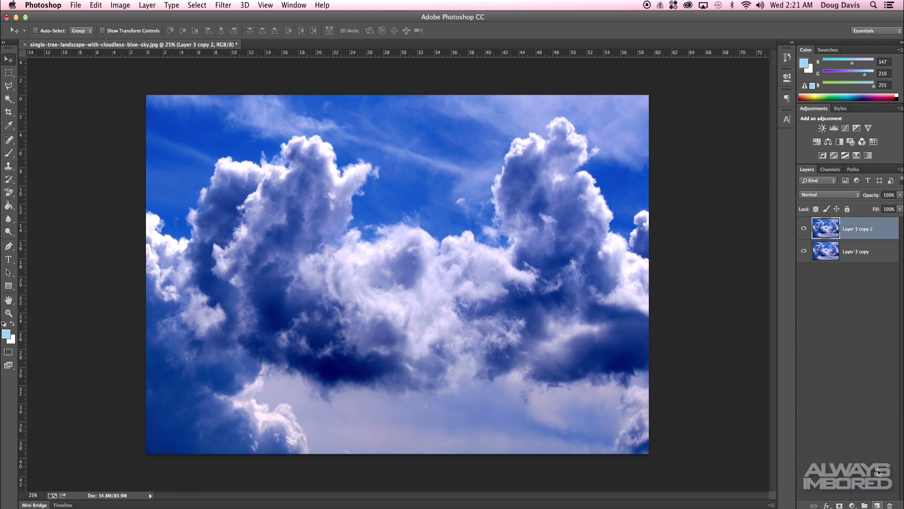
pyautogui.click(842, 292)
# Step: Make an extra copy of Layer 3 copy with Cmd+J, then undo it
pyautogui.click(850, 262)
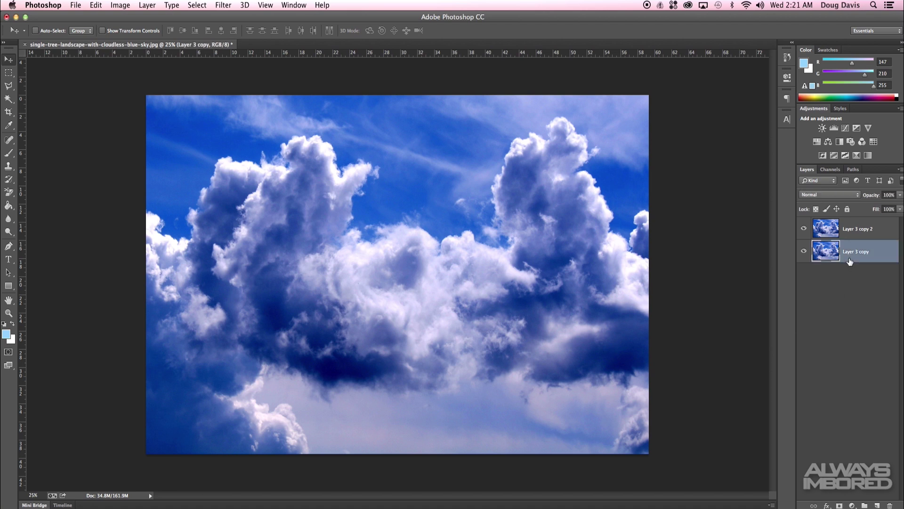
pyautogui.press('super+j')
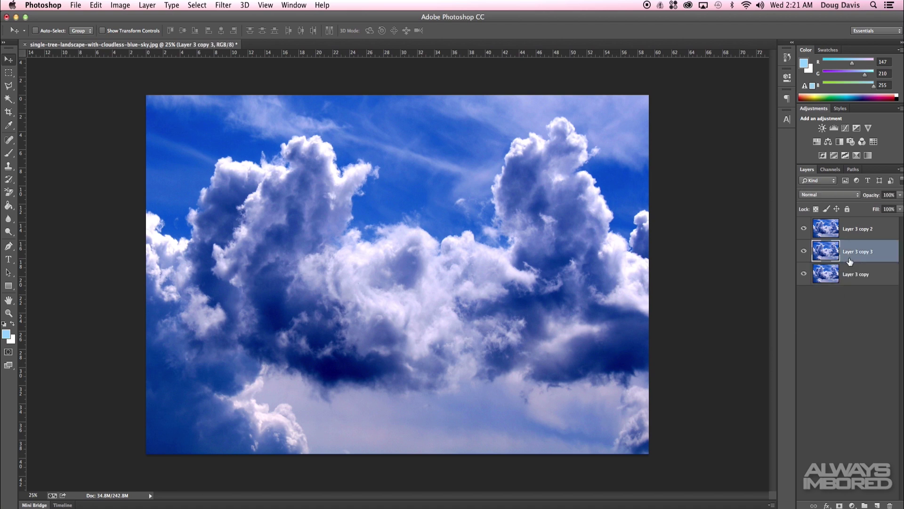
pyautogui.press('super+z')
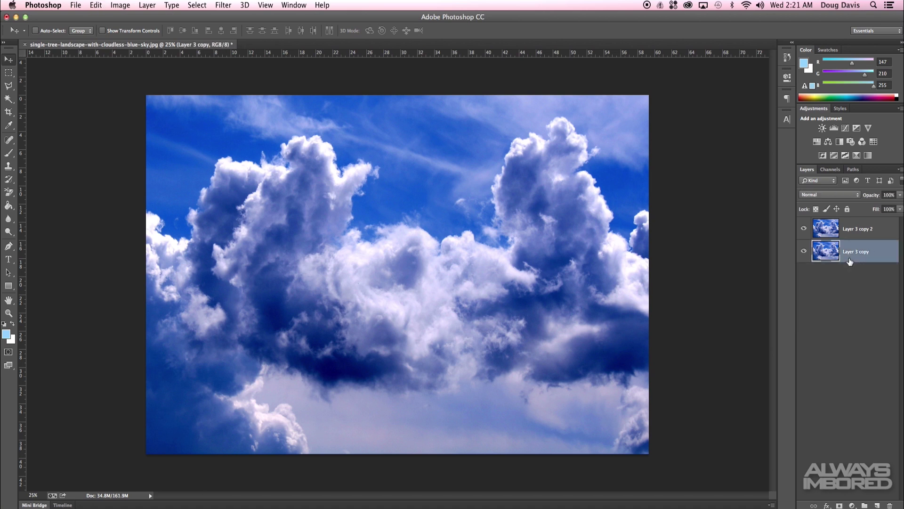
pyautogui.click(836, 315)
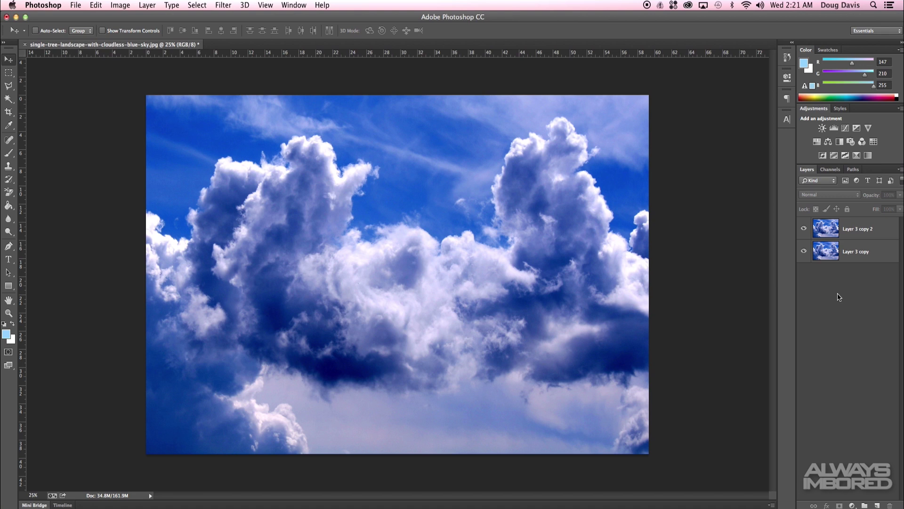
# Step: Add a light-blue text layer reading 'BORED' on the canvas
pyautogui.press('t')
pyautogui.click(314, 259)
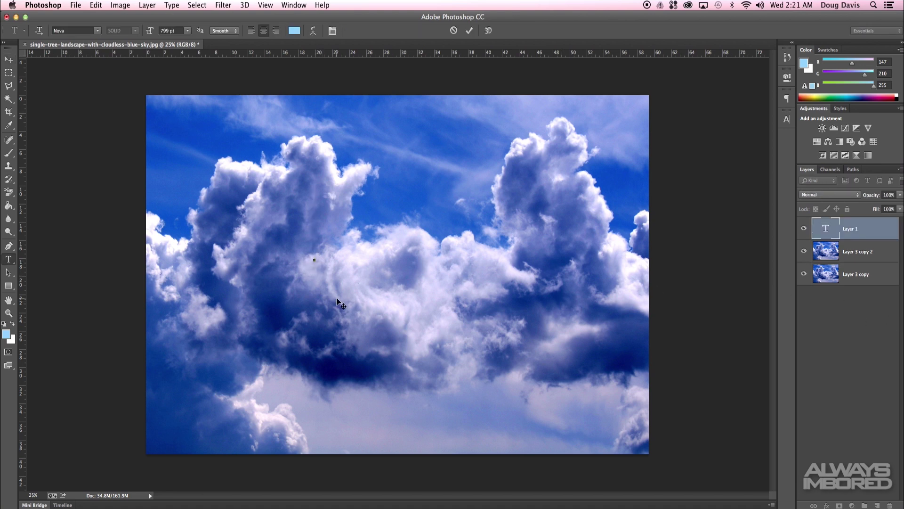
pyautogui.write('BORED')
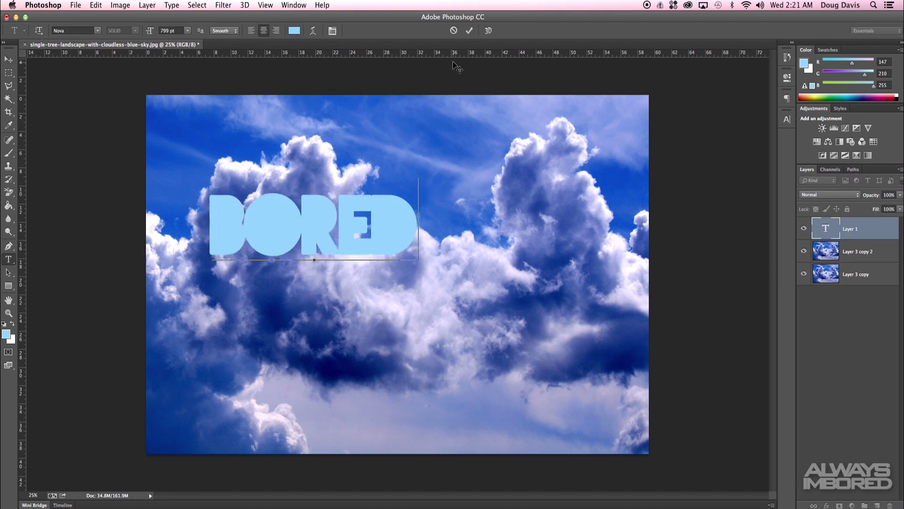
pyautogui.click(469, 31)
# Step: Center the BORED text and place its layer below Layer 3 copy 2
pyautogui.click(8, 60)
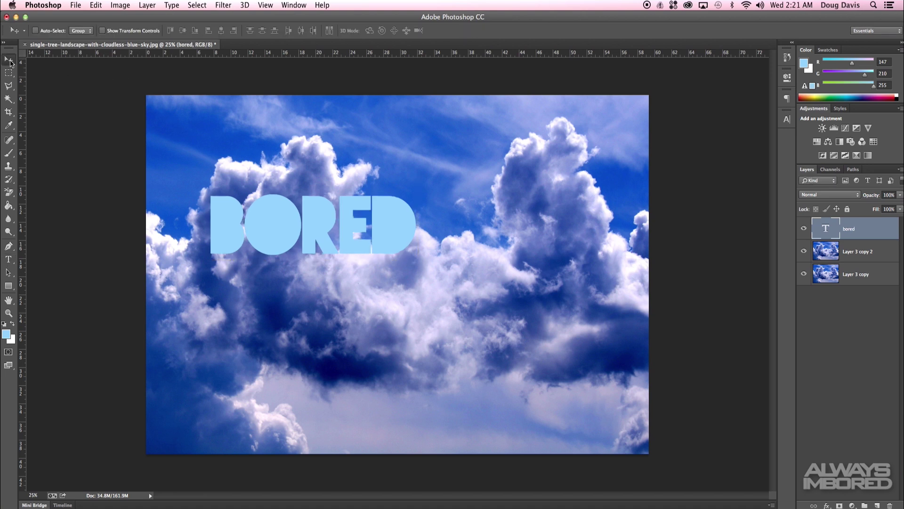
pyautogui.moveTo(301, 217); pyautogui.dragTo(379, 255)
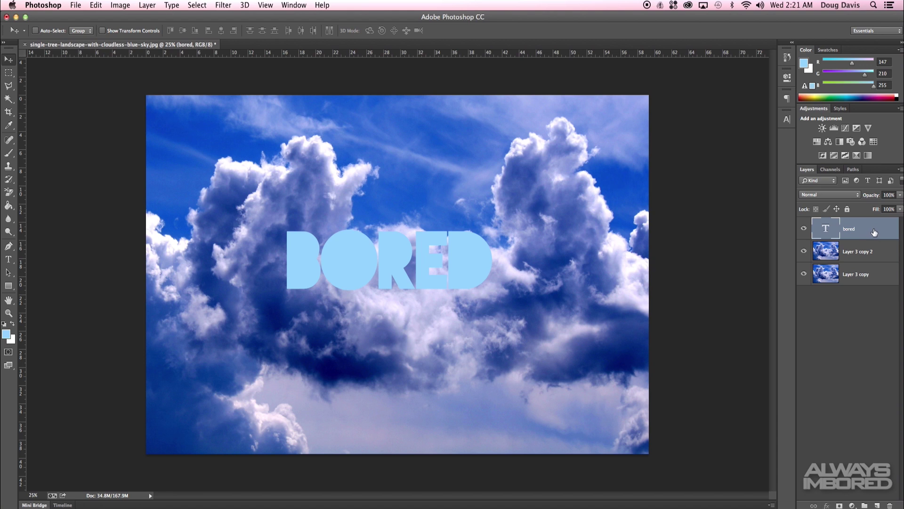
pyautogui.moveTo(874, 232); pyautogui.dragTo(877, 260)
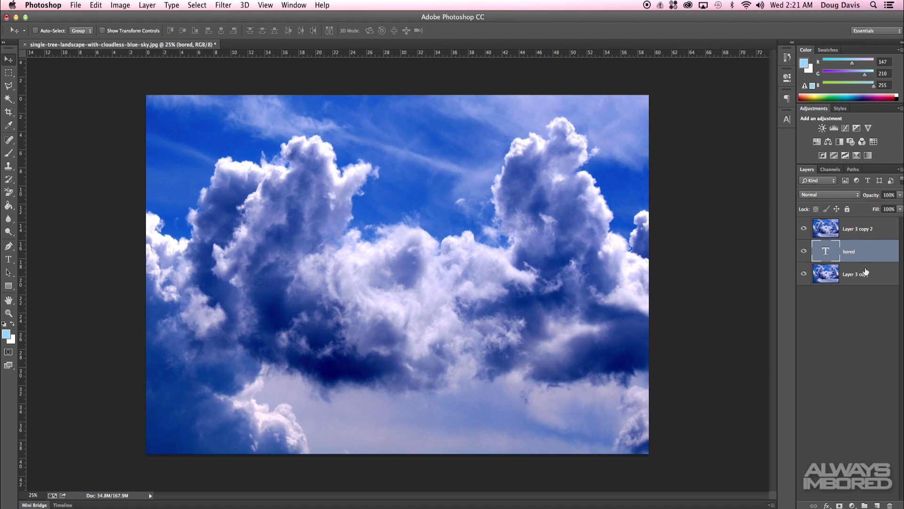
# Step: Clip Layer 3 copy 2 to the bored text layer
pyautogui.click(878, 236)
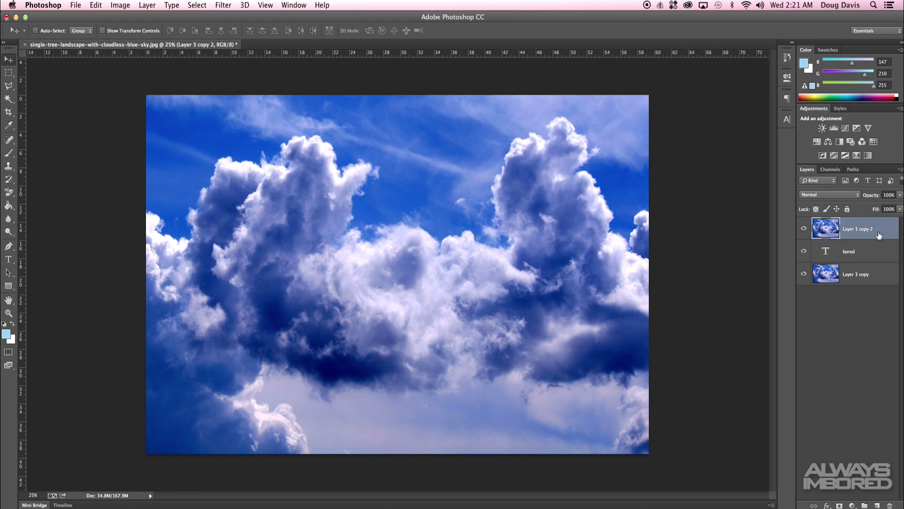
pyautogui.rightClick(881, 232)
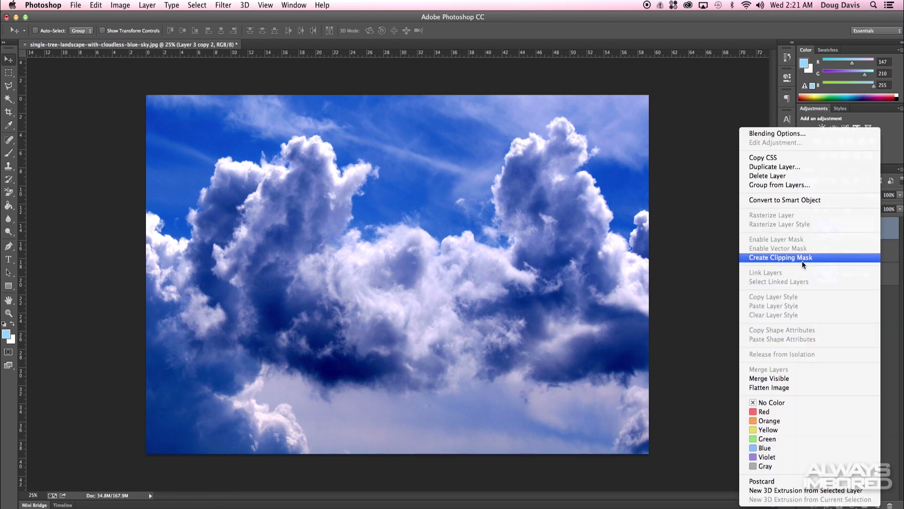
pyautogui.click(896, 254)
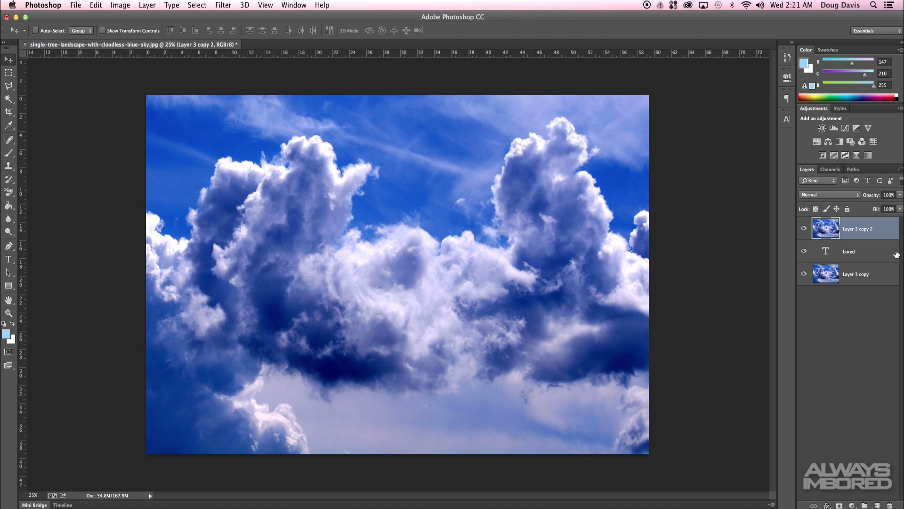
pyautogui.keyDown('alt'); pyautogui.click(873, 237); pyautogui.keyUp('alt')
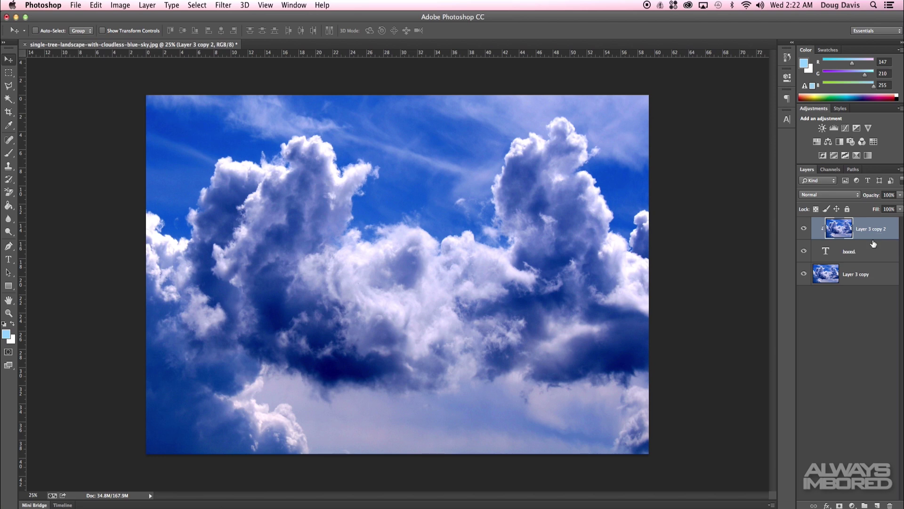
# Step: Toggle Layer 3 copy's visibility to check the cloud-filled letters
pyautogui.click(805, 274)
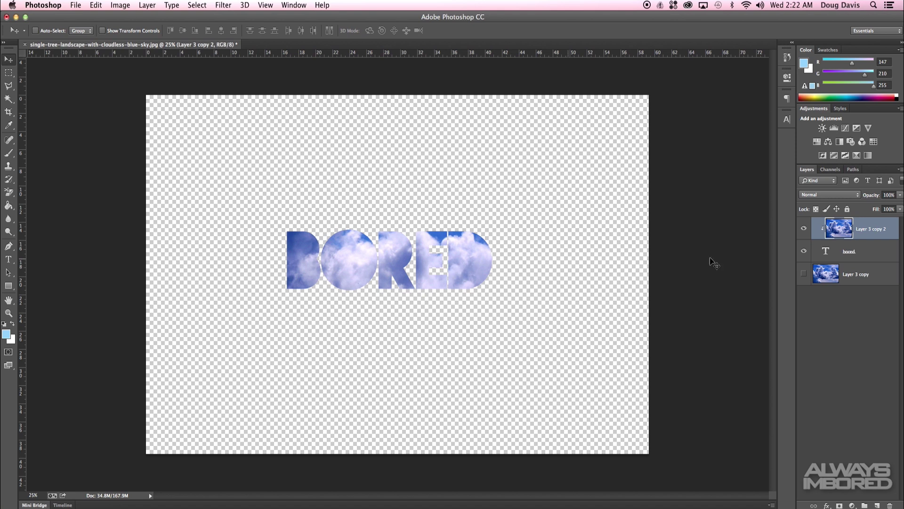
pyautogui.click(804, 274)
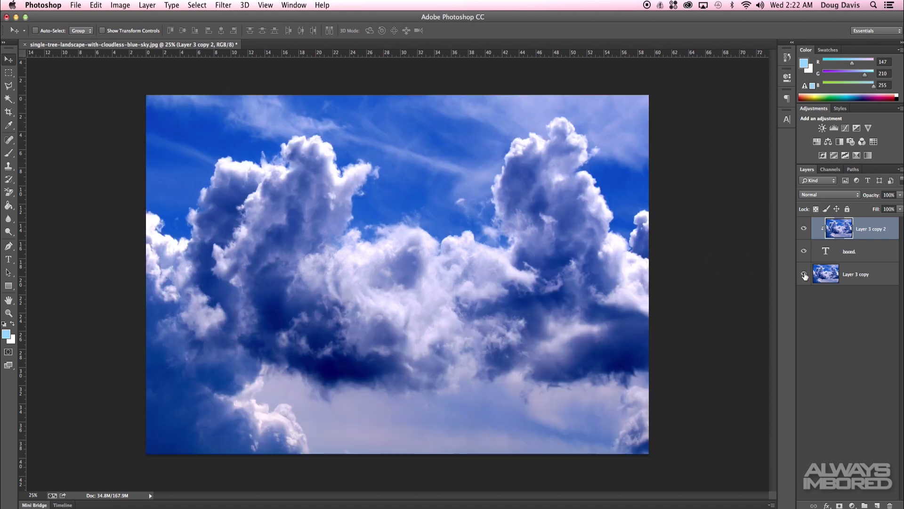
pyautogui.click(876, 258)
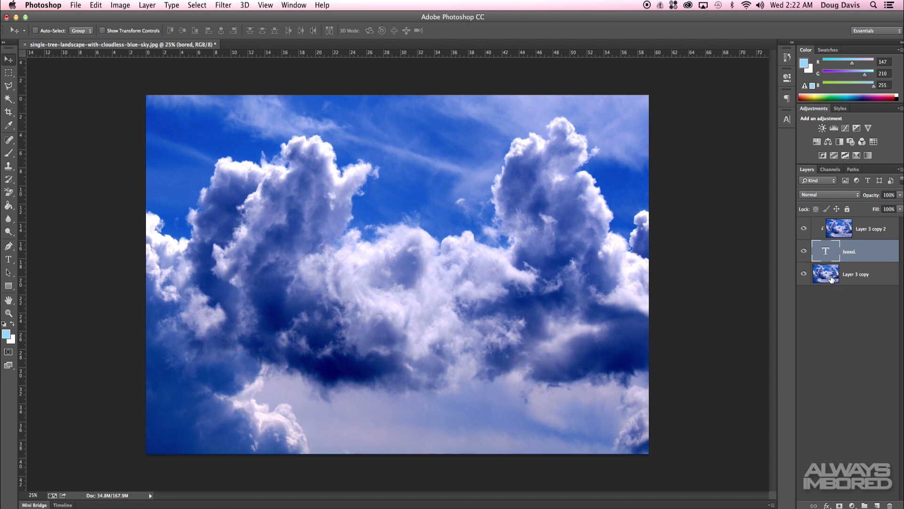
pyautogui.click(804, 276)
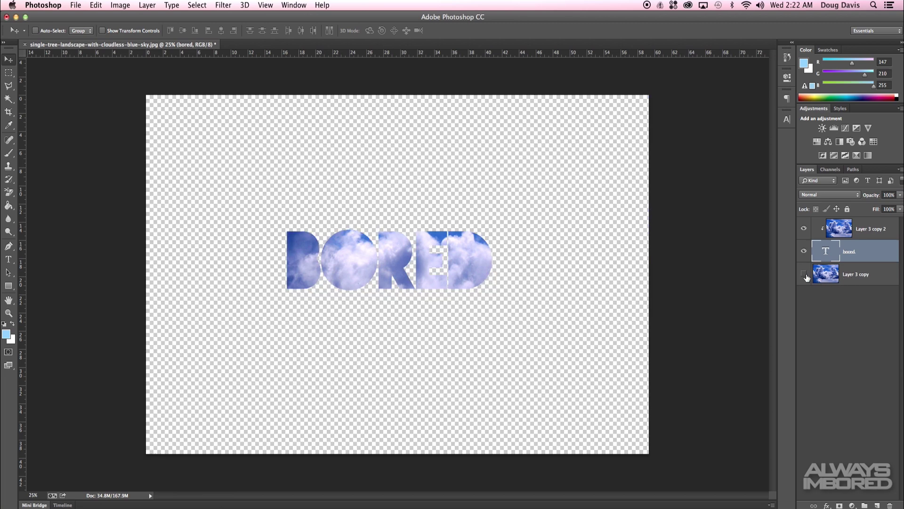
pyautogui.click(805, 276)
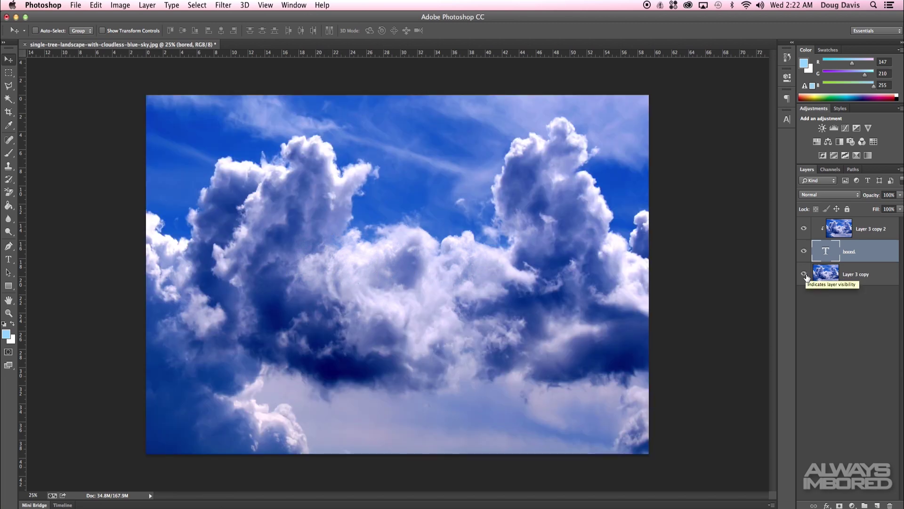
# Step: Give the bored text a drop shadow with 17% spread and 24 px size
pyautogui.doubleClick(877, 253)
pyautogui.click(442, 426)
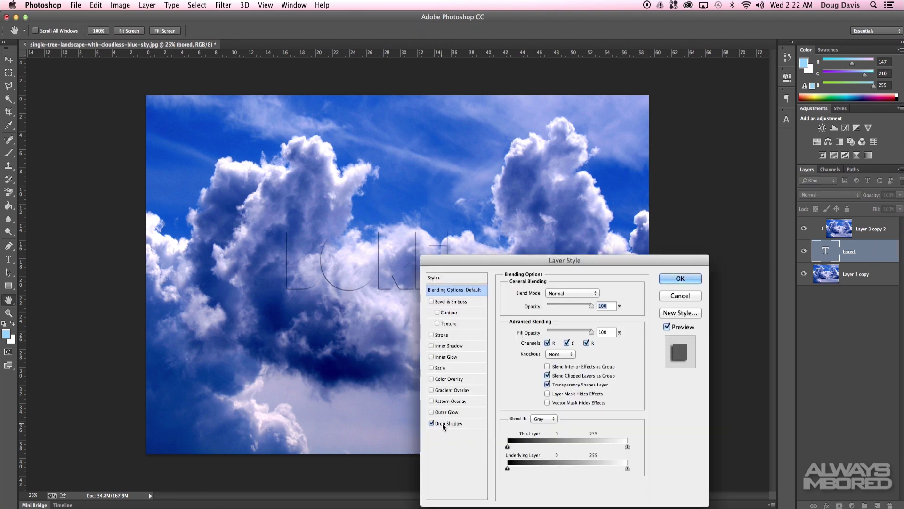
pyautogui.click(443, 424)
pyautogui.moveTo(538, 351)
pyautogui.mouseDown()
pyautogui.moveTo(538, 340)
pyautogui.moveTo(543, 363)
pyautogui.mouseUp()
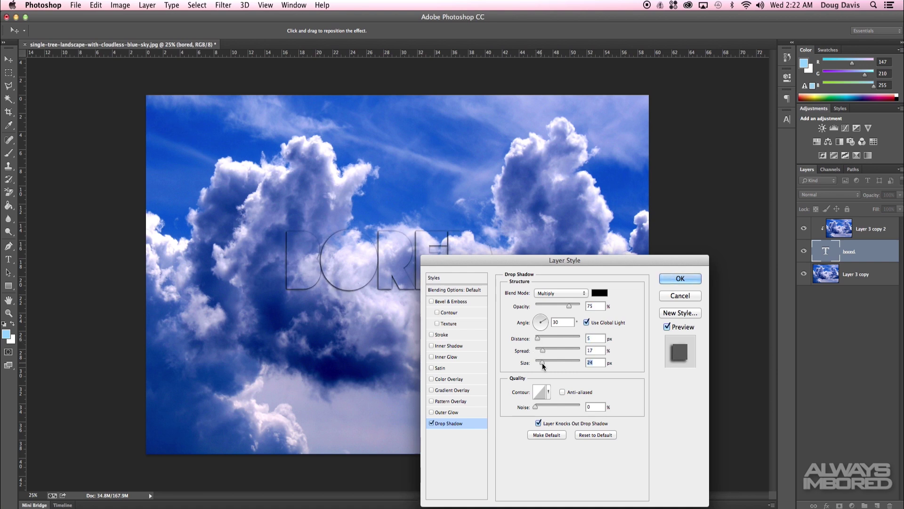
pyautogui.click(680, 278)
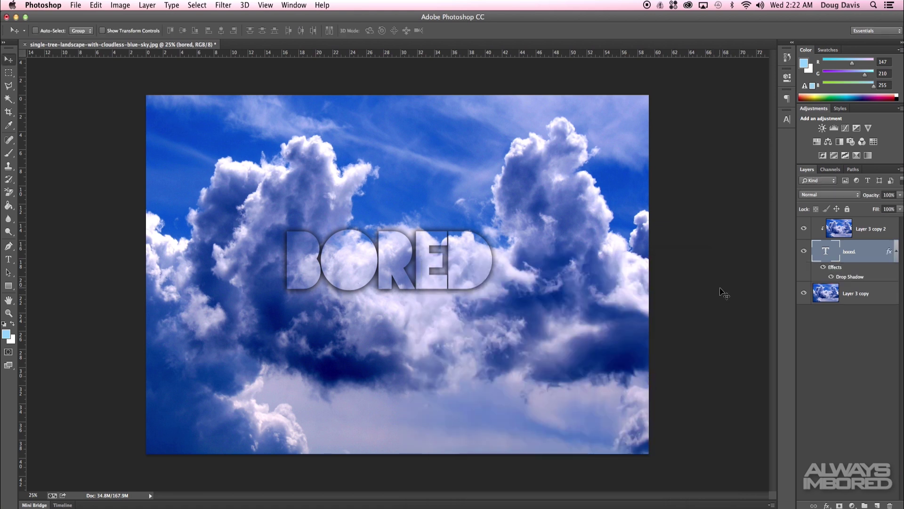
# Step: Scale the BORED text to about 160% from its centre and reopen its layer style
pyautogui.press('super+t')
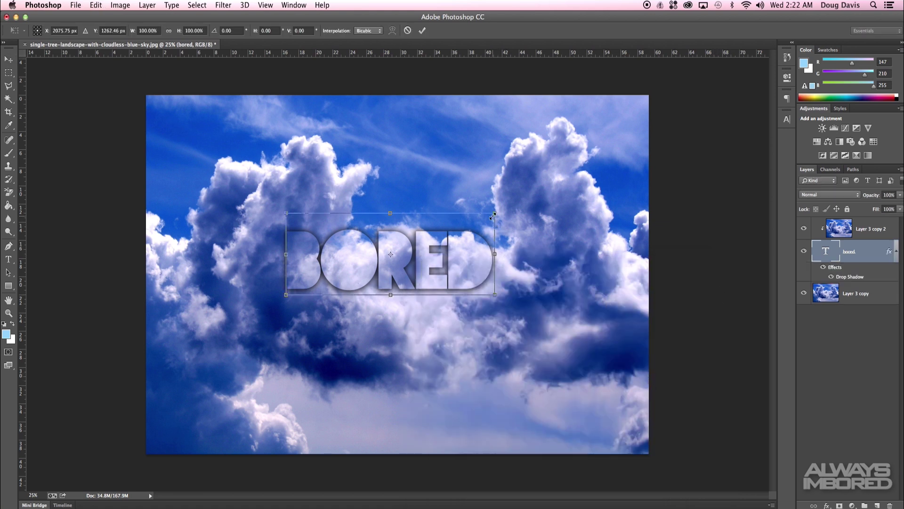
pyautogui.moveTo(493, 216); pyautogui.dragTo(558, 188)
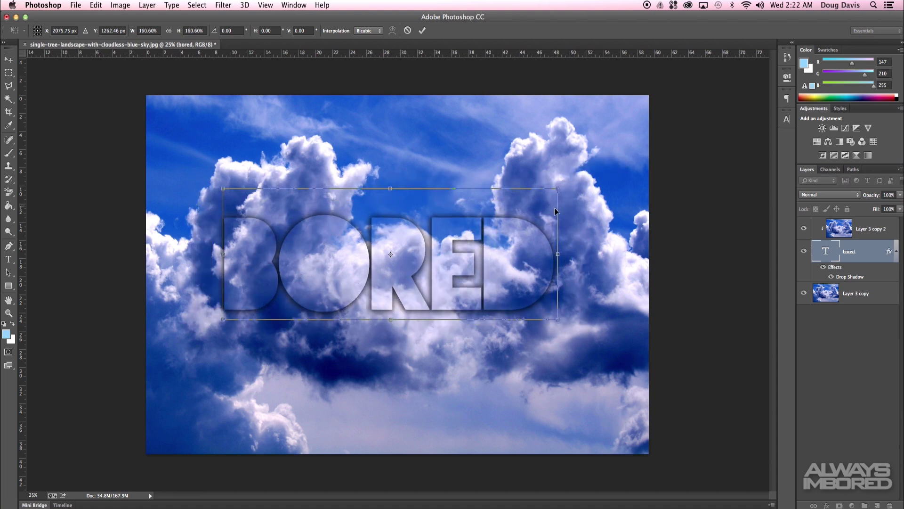
pyautogui.click(422, 31)
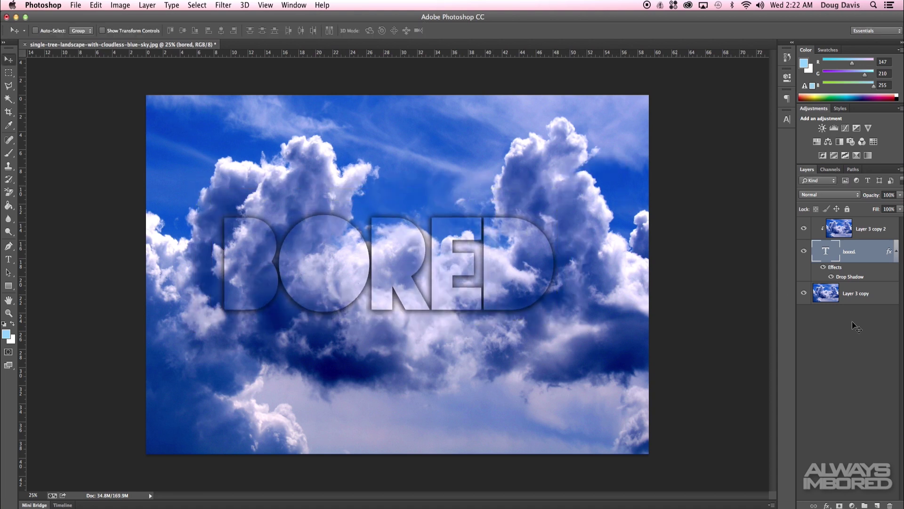
pyautogui.doubleClick(873, 261)
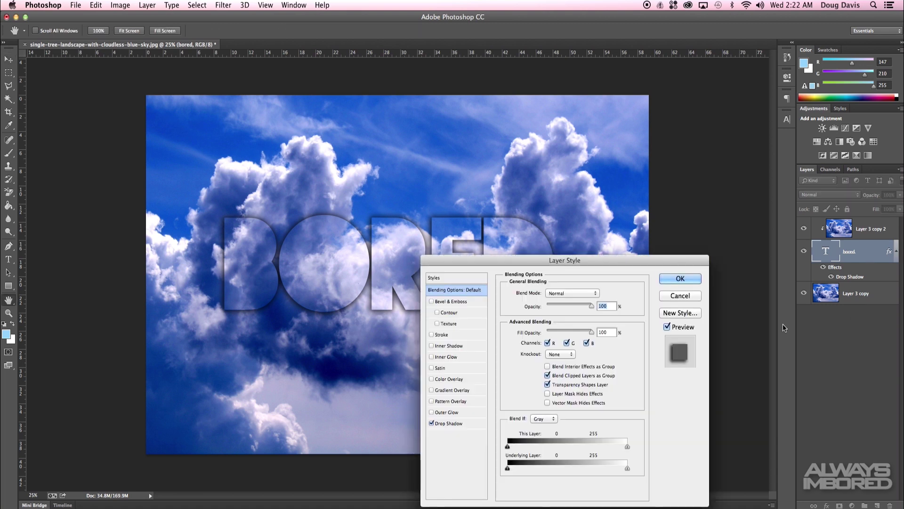
# Step: Replace the drop shadow with a wide outer glow in pale blue sampled from the clouds
pyautogui.click(432, 423)
pyautogui.click(432, 412)
pyautogui.click(453, 414)
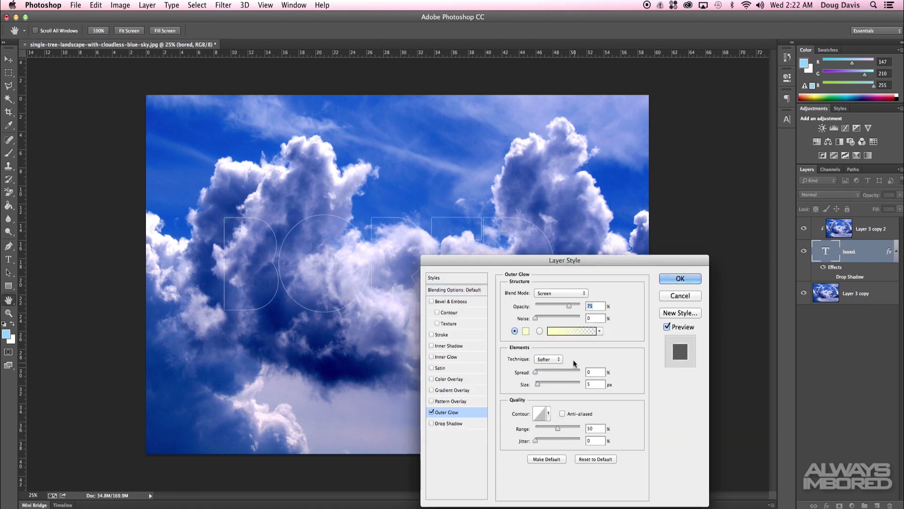
pyautogui.click(526, 331)
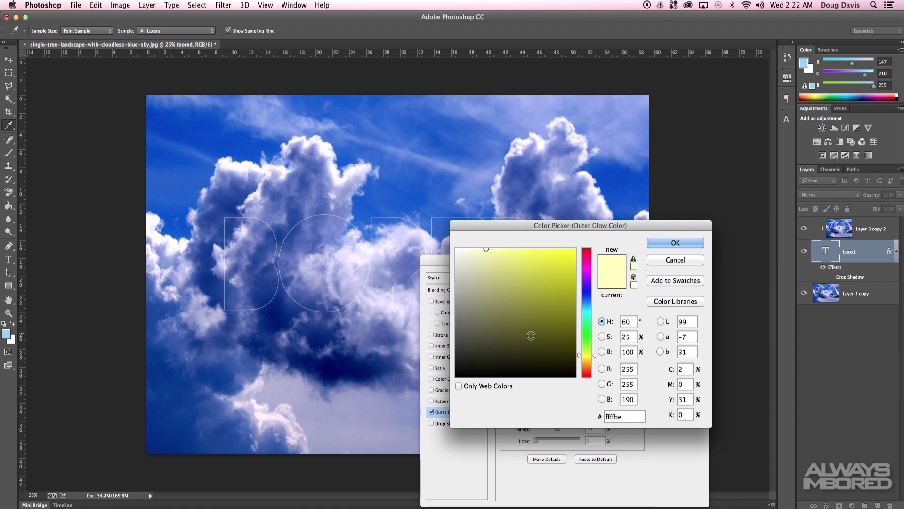
pyautogui.click(588, 195)
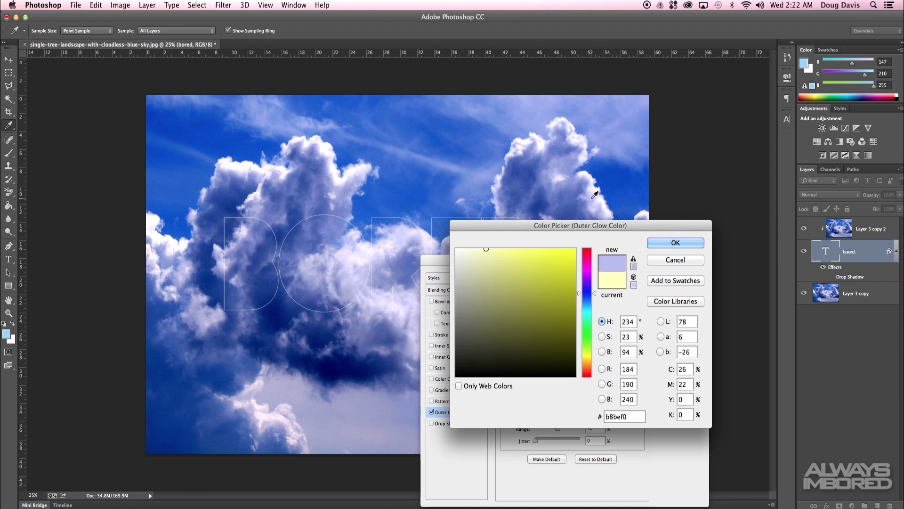
pyautogui.click(669, 242)
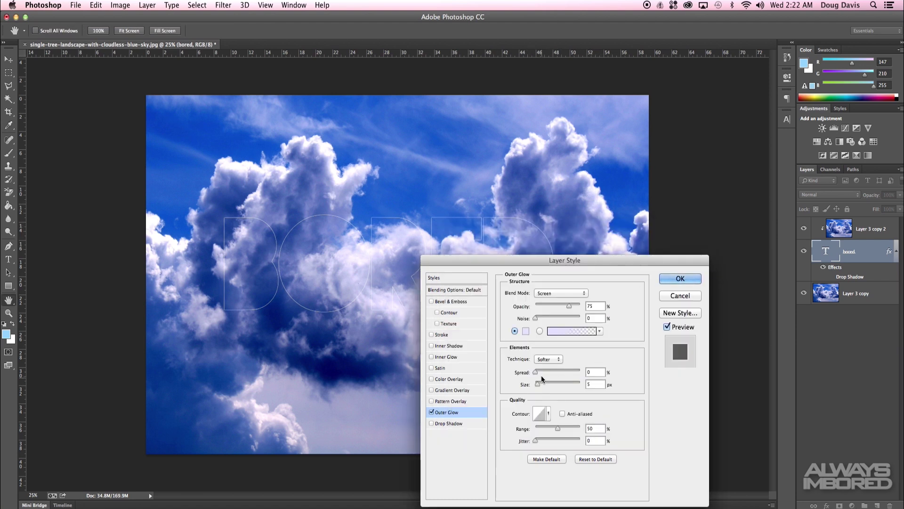
pyautogui.moveTo(542, 377)
pyautogui.mouseDown()
pyautogui.moveTo(556, 384)
pyautogui.moveTo(539, 373)
pyautogui.mouseUp()
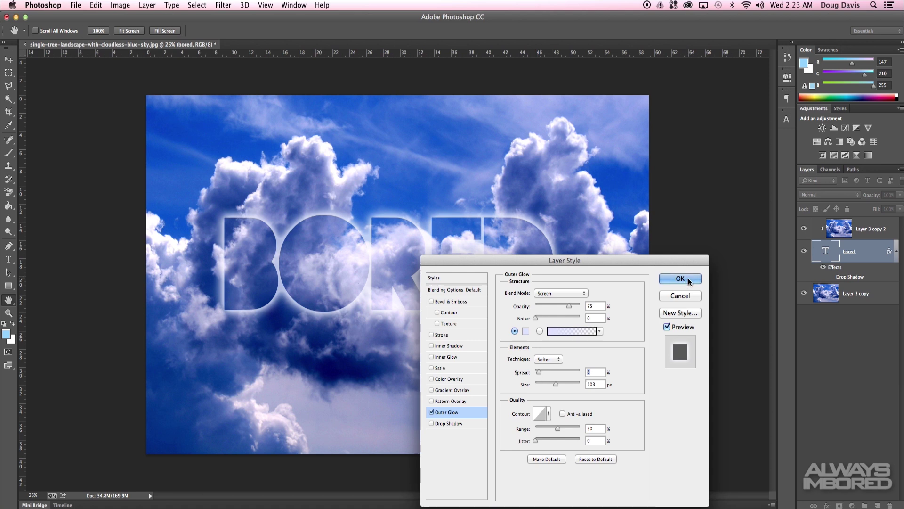
pyautogui.click(681, 278)
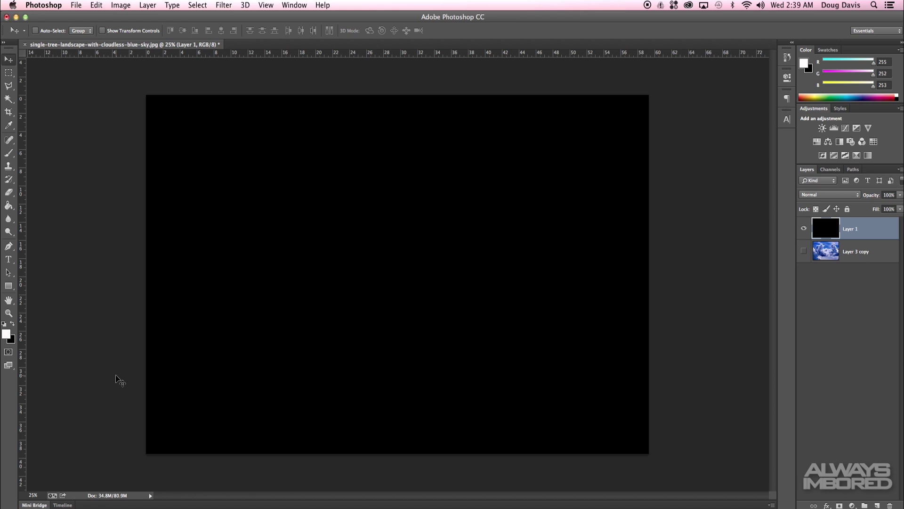
# Step: Set the foreground to red and type 'bored' on the black canvas
pyautogui.click(6, 334)
pyautogui.moveTo(535, 282); pyautogui.dragTo(600, 230)
pyautogui.click(676, 243)
pyautogui.press('t')
pyautogui.click(385, 303)
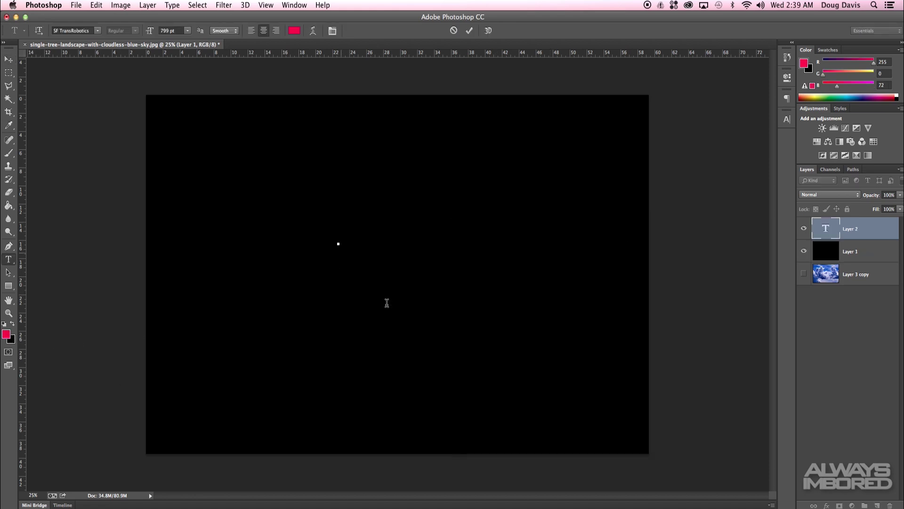
pyautogui.write('bored')
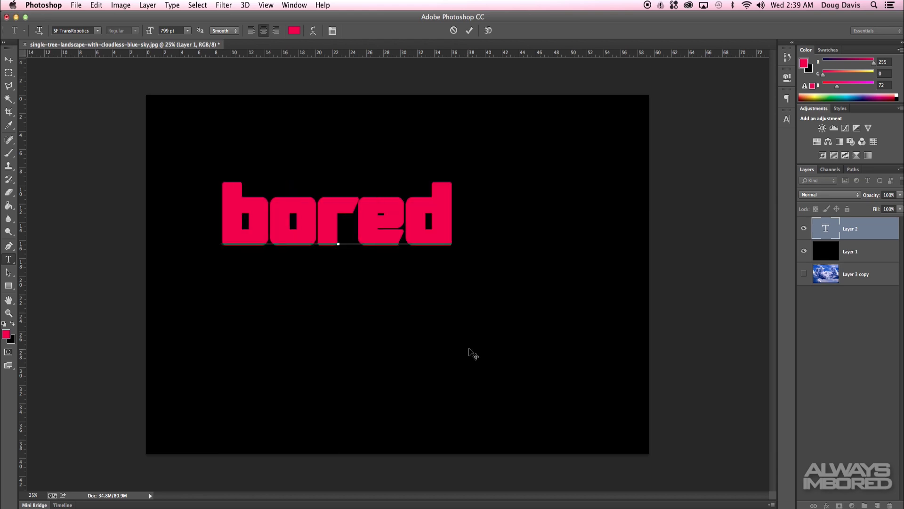
# Step: Change the bored text to a purer red, commit it, and move it toward the centre
pyautogui.press('super+a')
pyautogui.click(297, 31)
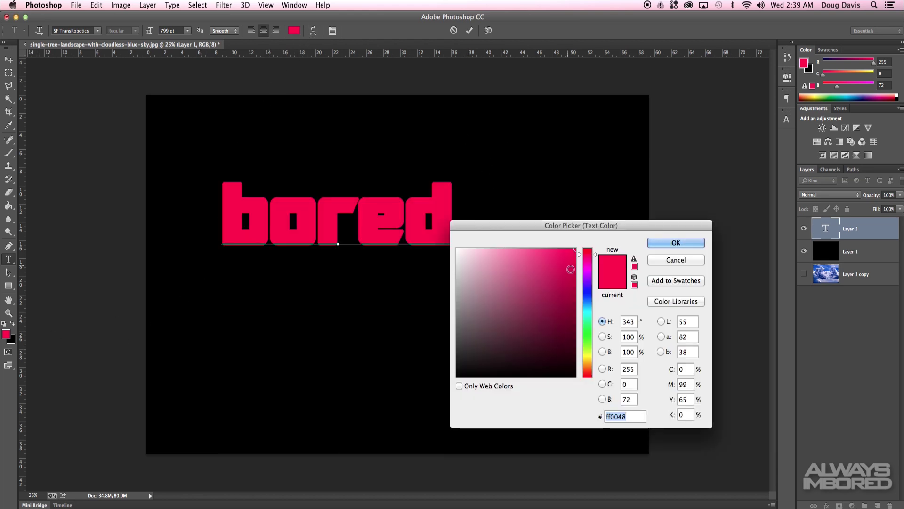
pyautogui.moveTo(588, 254); pyautogui.dragTo(588, 249)
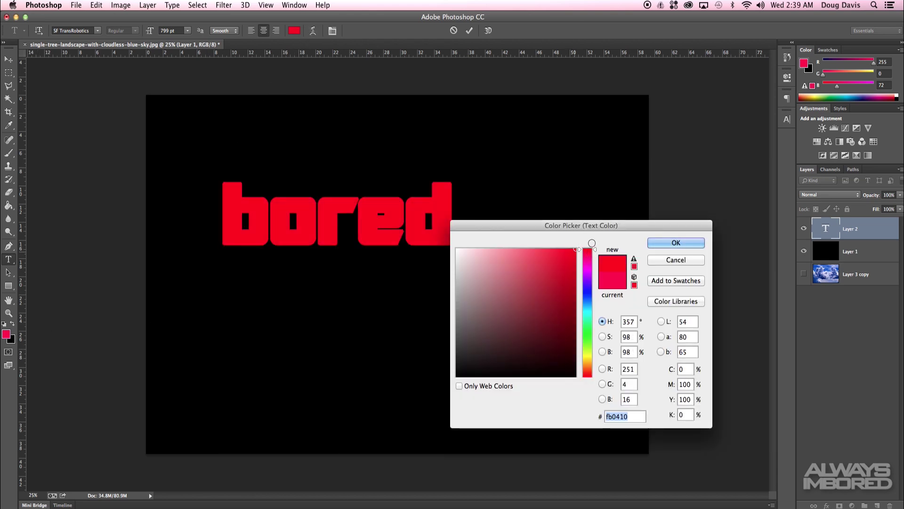
pyautogui.click(657, 243)
pyautogui.click(469, 30)
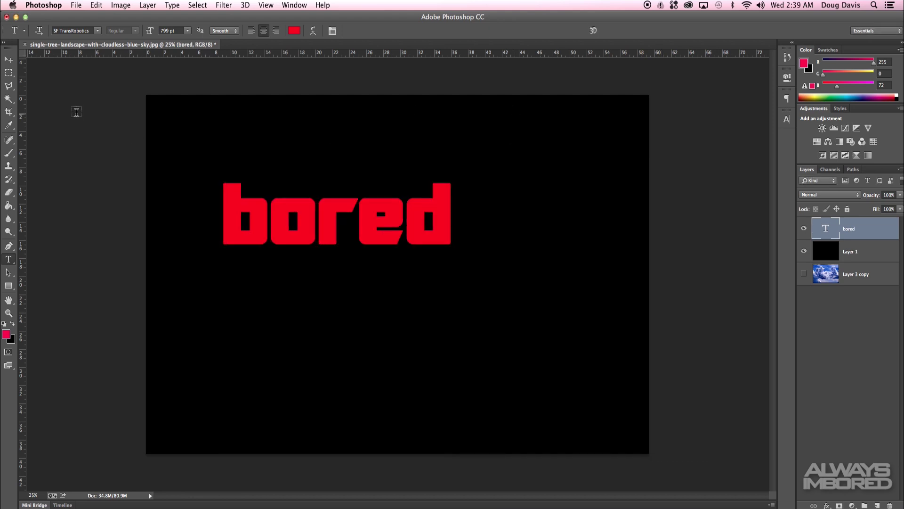
pyautogui.click(9, 61)
pyautogui.moveTo(345, 214); pyautogui.dragTo(391, 234)
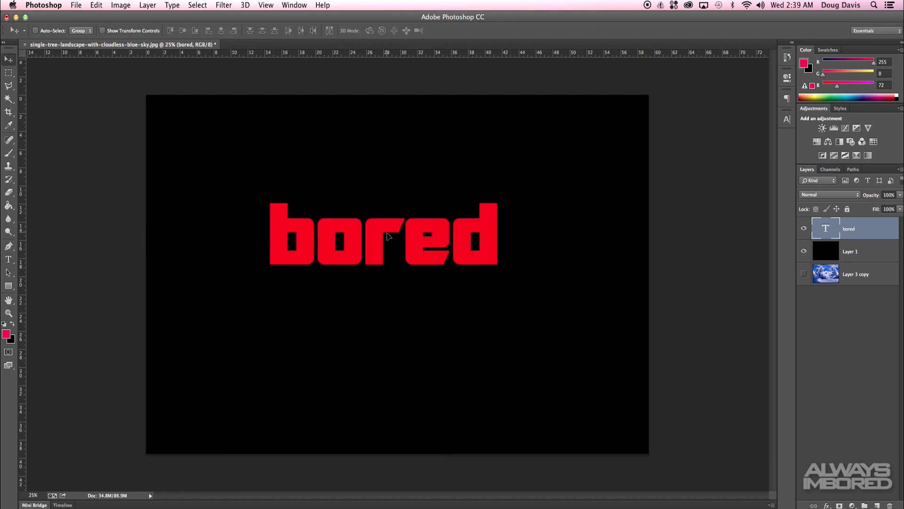
# Step: Add a new layer and select a rectangular band across the top half of the letters
pyautogui.click(878, 505)
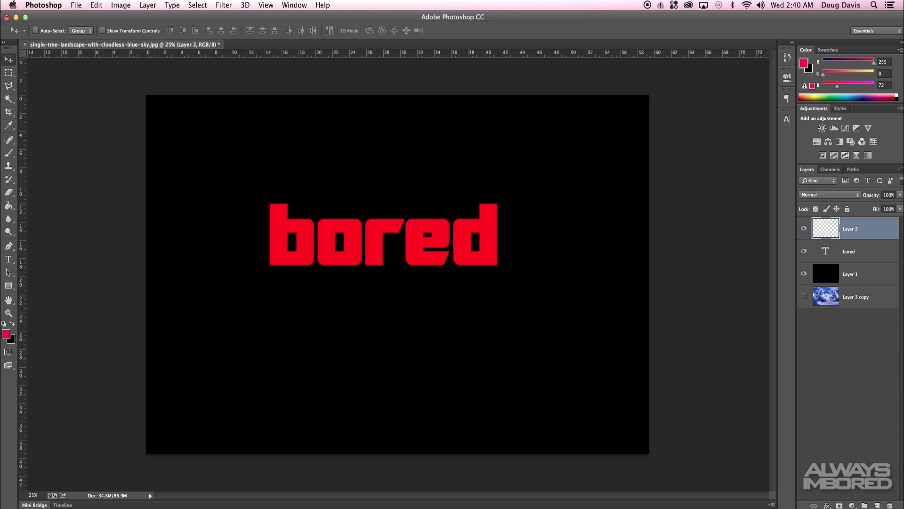
pyautogui.click(8, 73)
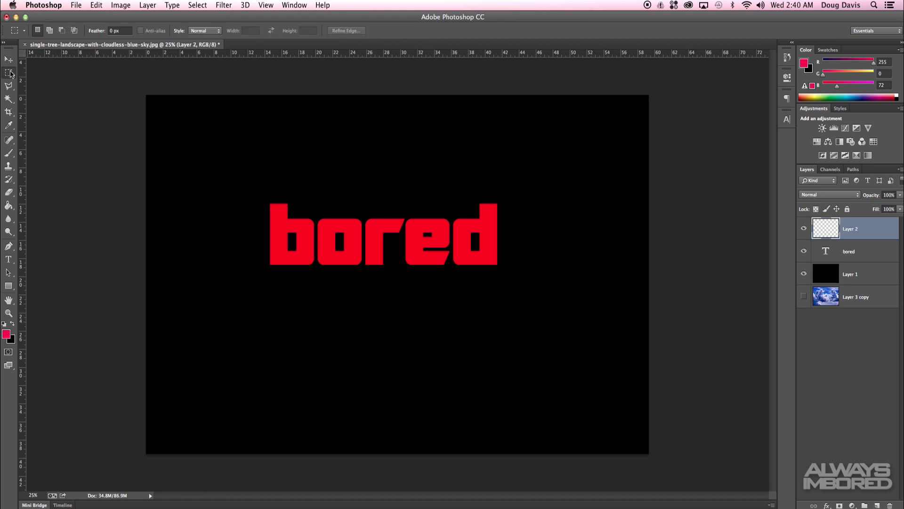
pyautogui.click(9, 73)
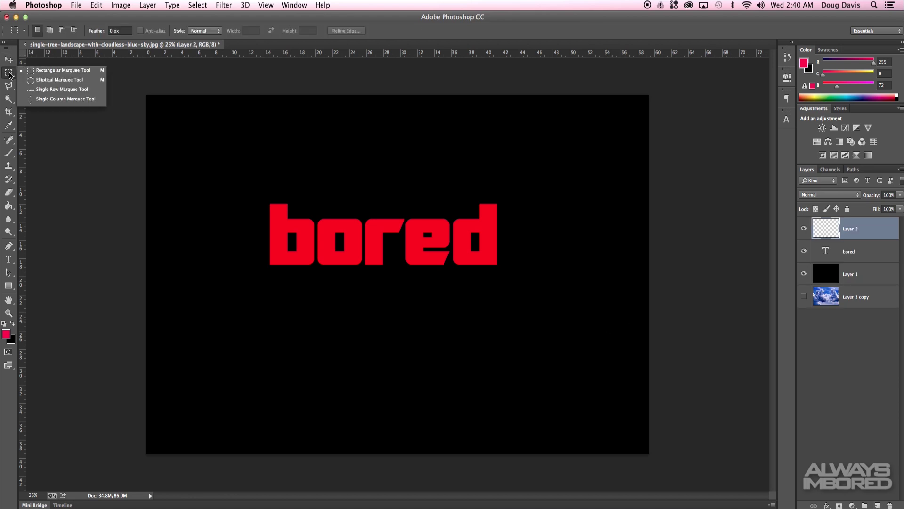
pyautogui.click(56, 70)
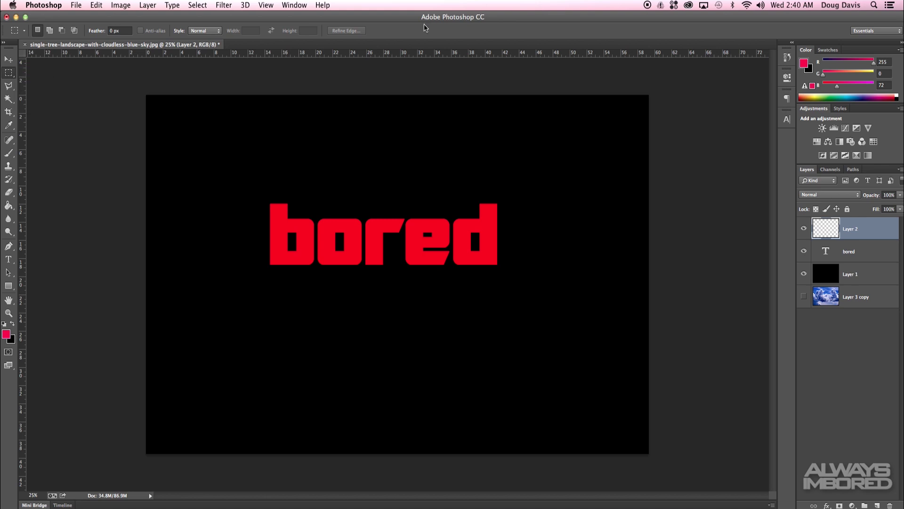
pyautogui.moveTo(236, 185); pyautogui.dragTo(540, 235)
# Step: Paint the selected band white (ffffff) with a large brush
pyautogui.click(6, 334)
pyautogui.write('ffffff')
pyautogui.press('Return')
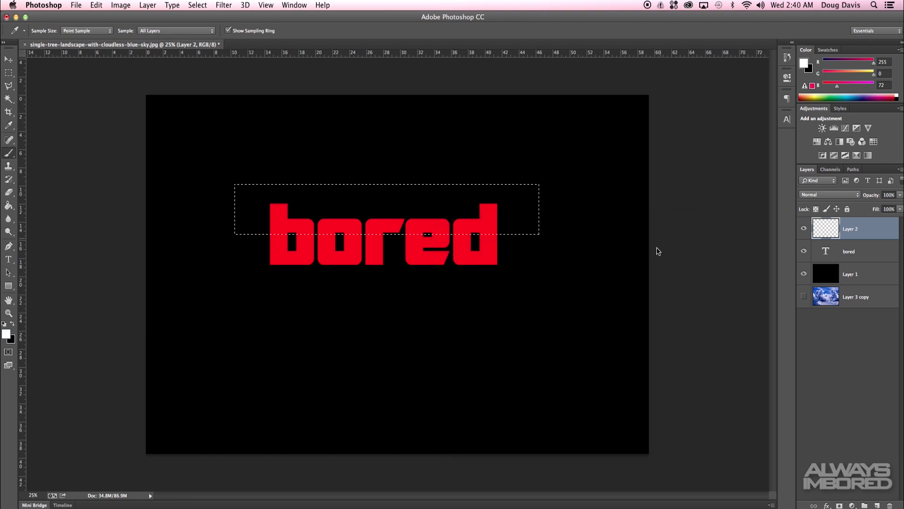
pyautogui.press('b')
pyautogui.moveTo(583, 205); pyautogui.dragTo(19, 226)
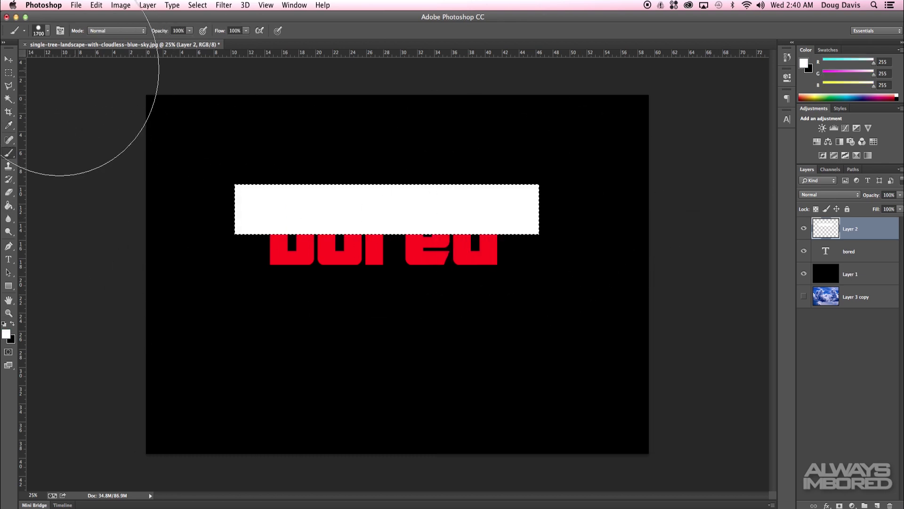
# Step: Clip the white layer to the bored text
pyautogui.click(10, 59)
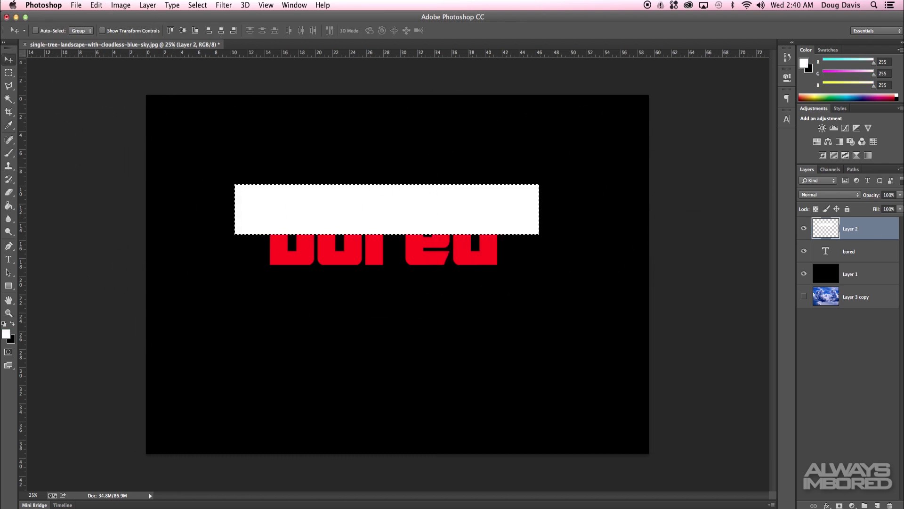
pyautogui.rightClick(883, 234)
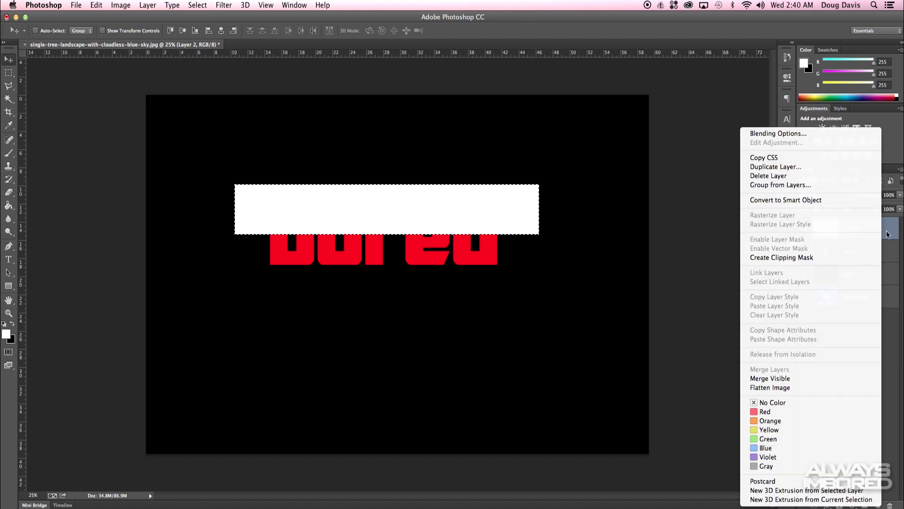
pyautogui.press('Escape')
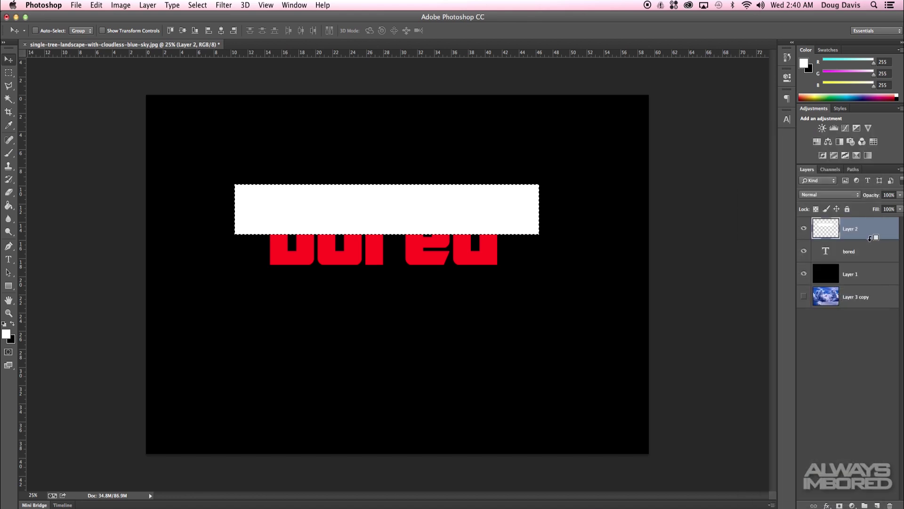
pyautogui.keyDown('alt'); pyautogui.click(870, 238); pyautogui.keyUp('alt')
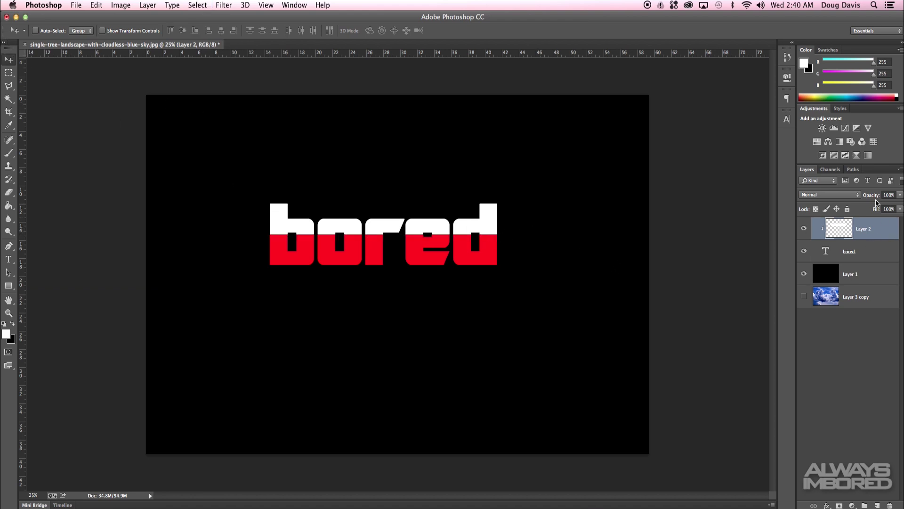
# Step: Lower Layer 2's opacity to 35% for a soft pink reflection
pyautogui.moveTo(874, 201); pyautogui.dragTo(852, 202)
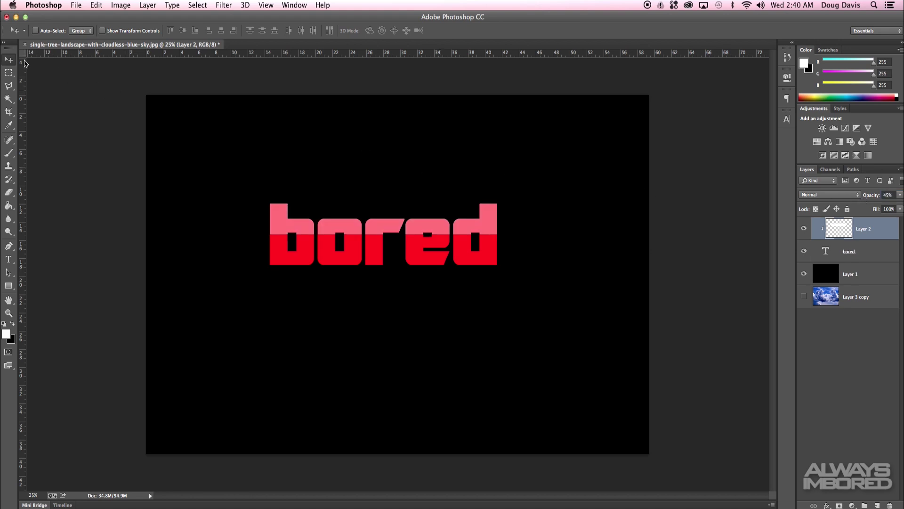
pyautogui.moveTo(872, 198); pyautogui.dragTo(866, 200)
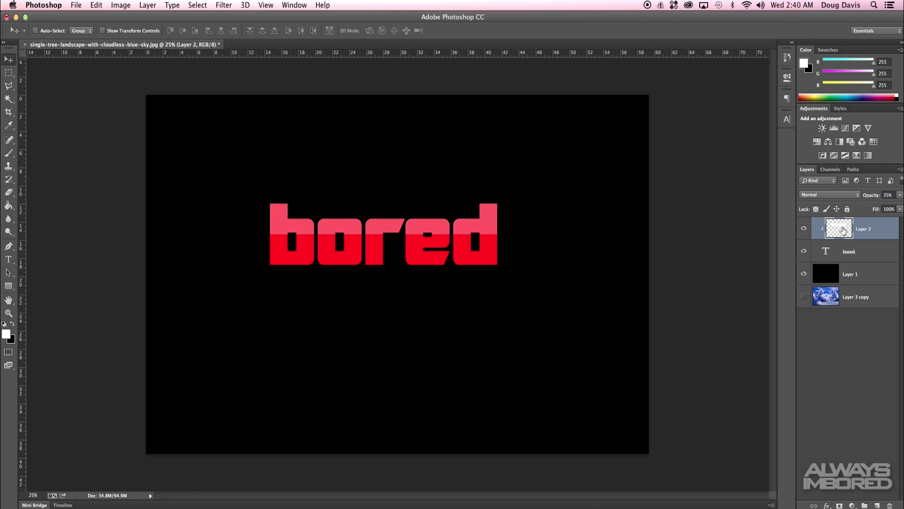
# Step: Erase a curved patch from the reflection's lower edge with a large soft eraser
pyautogui.press('e')
pyautogui.rightClick(455, 258)
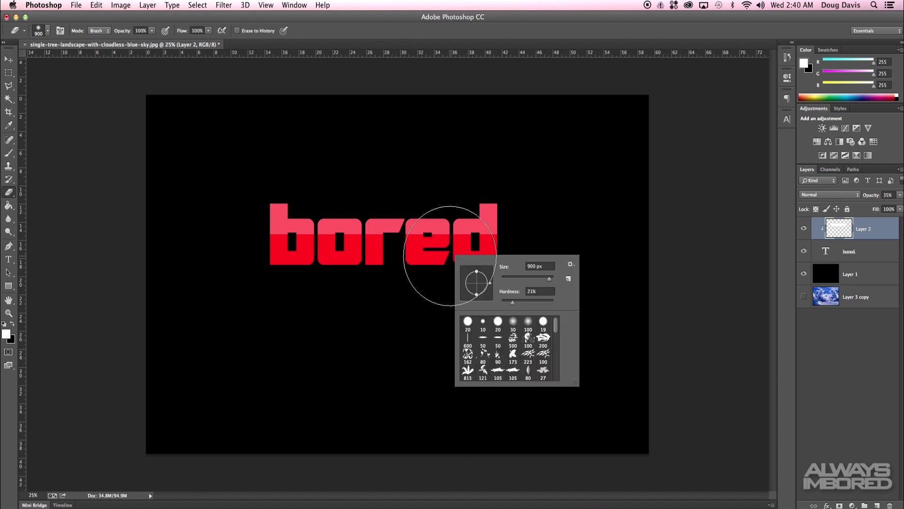
pyautogui.click(415, 36)
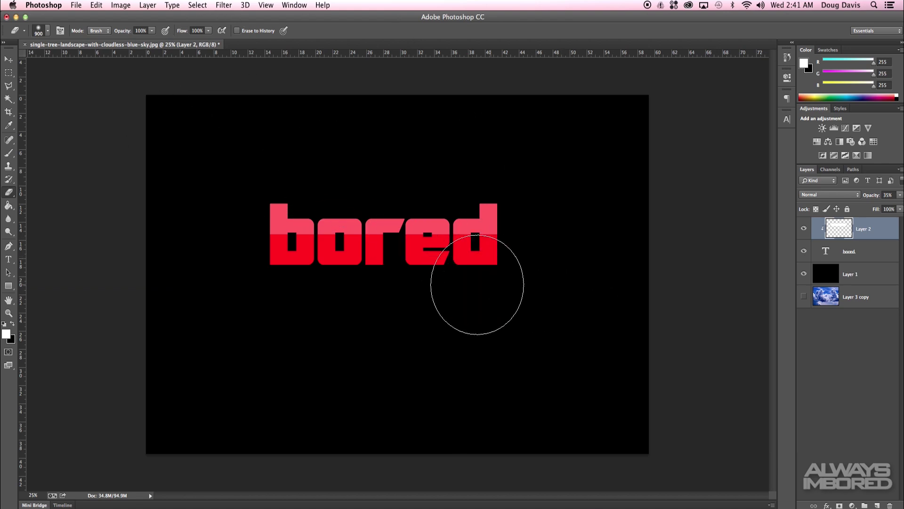
pyautogui.moveTo(478, 281)
pyautogui.mouseDown()
pyautogui.moveTo(307, 283)
pyautogui.moveTo(233, 299)
pyautogui.moveTo(487, 285)
pyautogui.moveTo(329, 271)
pyautogui.mouseUp()
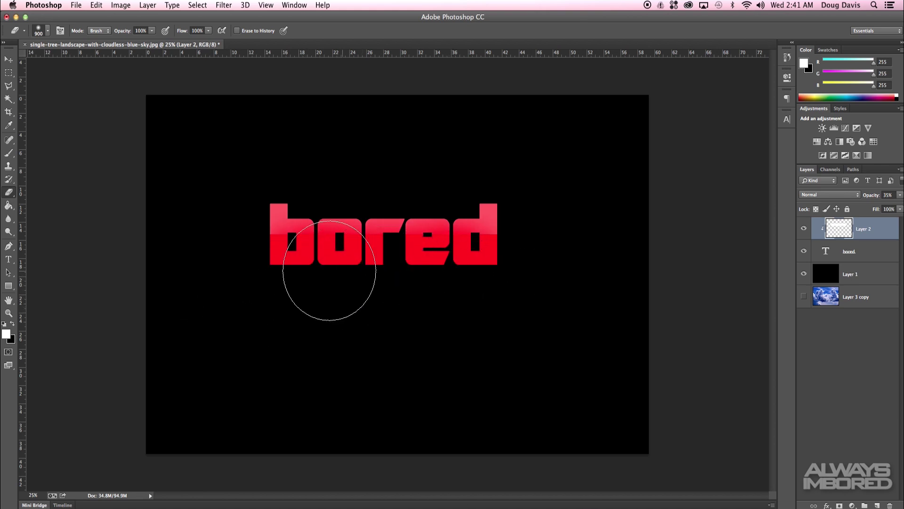
pyautogui.click(9, 60)
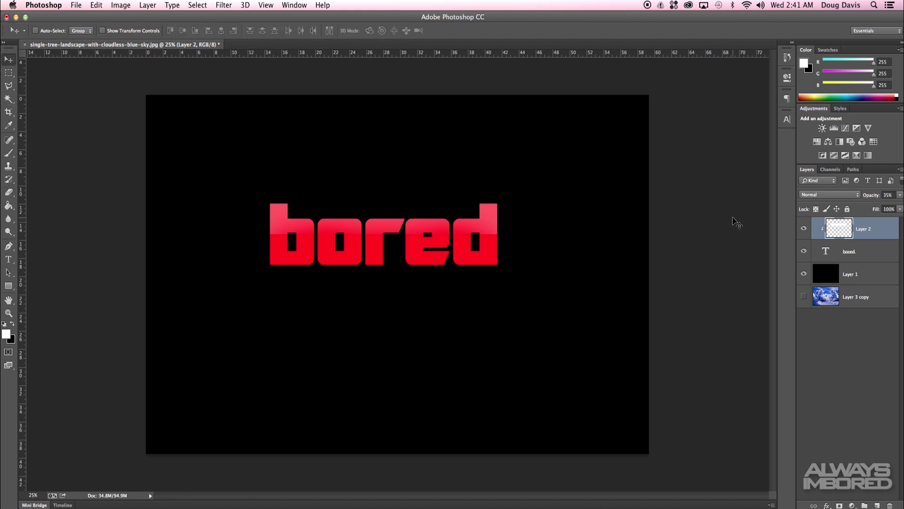
pyautogui.click(805, 229)
pyautogui.click(804, 229)
pyautogui.click(804, 229)
pyautogui.click(804, 228)
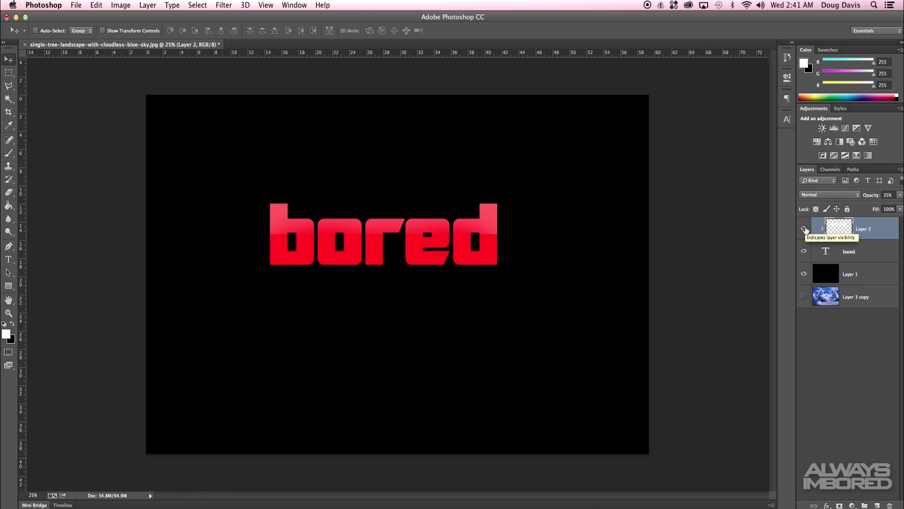